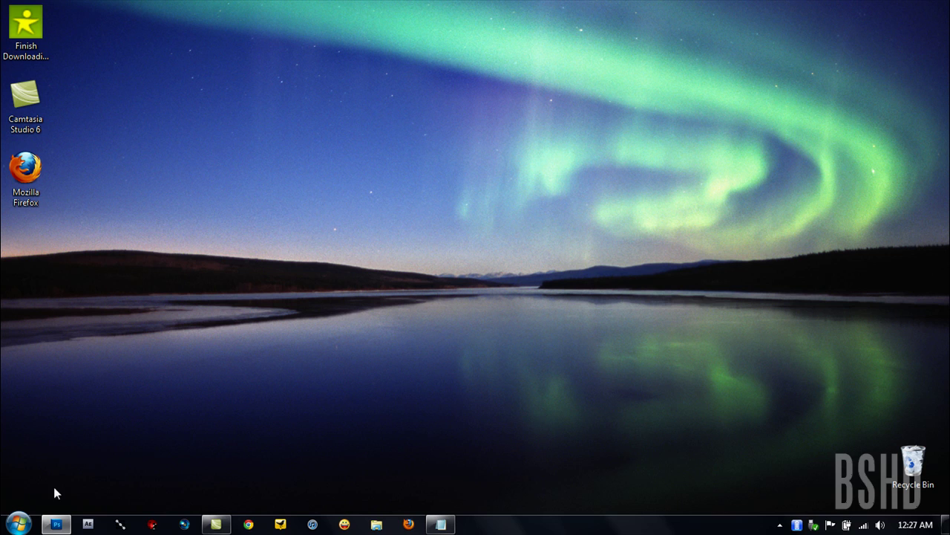
# Open Bokeh_17_by_pendlestock.jpg in its own tab beside the IMG_2741 photo
pyautogui.click(56, 524)
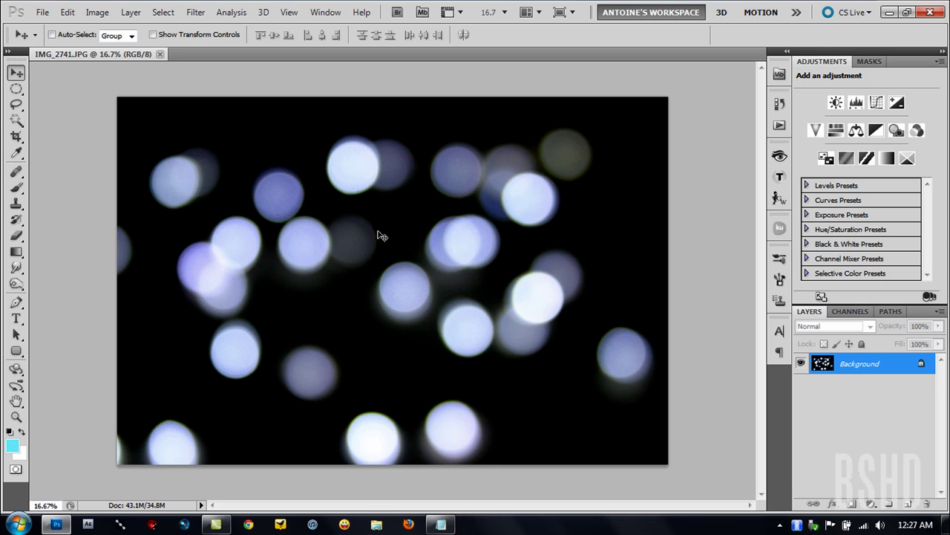
pyautogui.click(43, 13)
pyautogui.click(100, 52)
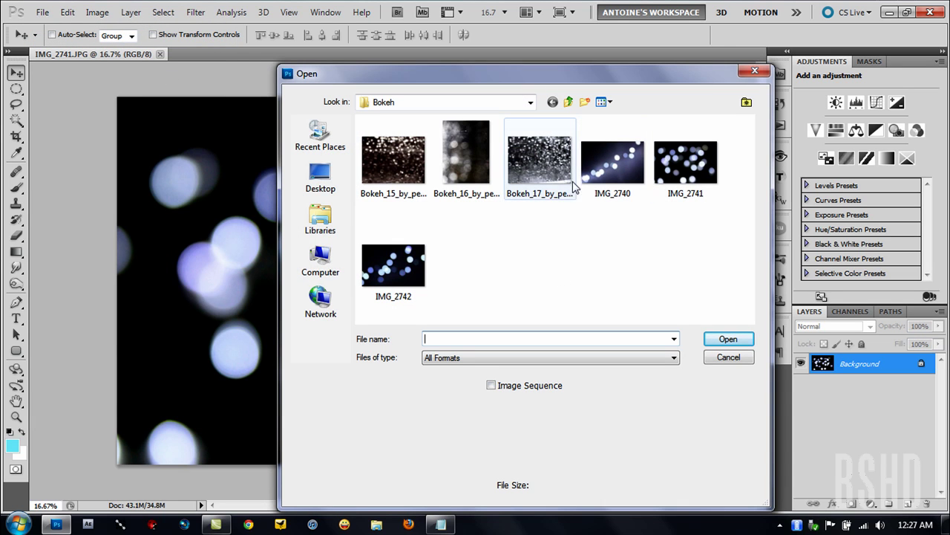
pyautogui.click(537, 179)
pyautogui.click(726, 336)
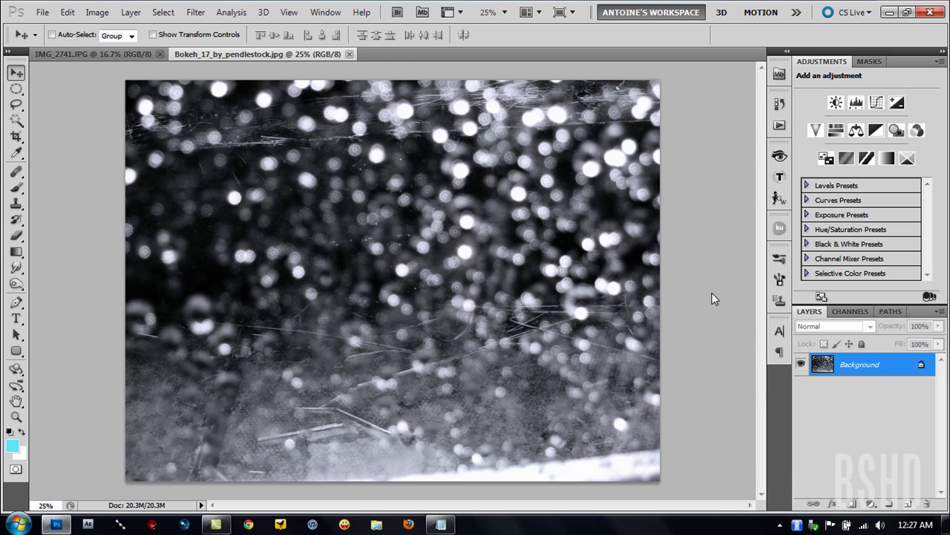
pyautogui.click(132, 56)
# Create a new white Untitled-1 document at 4300 × 3200 pixels and 72 ppi
pyautogui.click(268, 56)
pyautogui.click(46, 14)
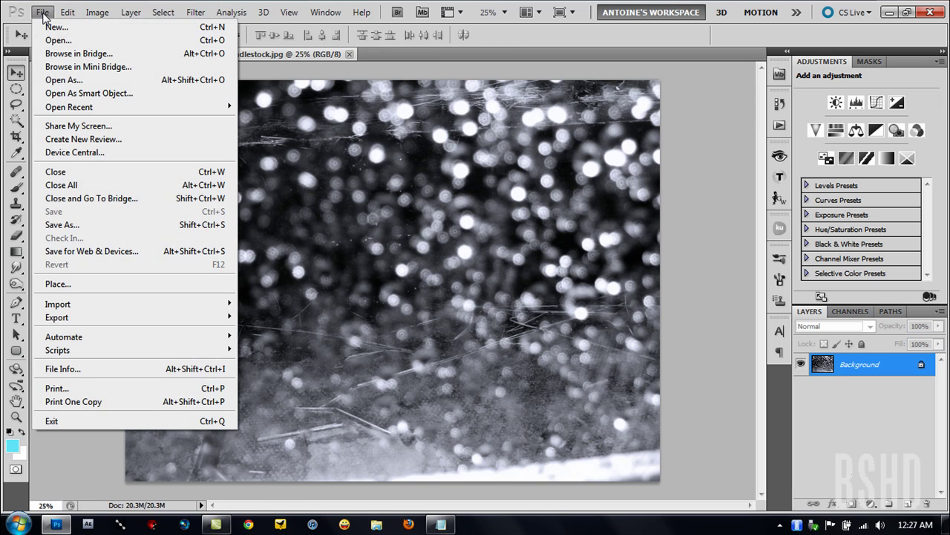
pyautogui.press('Escape')
pyautogui.hotkey('ctrl', 'n')
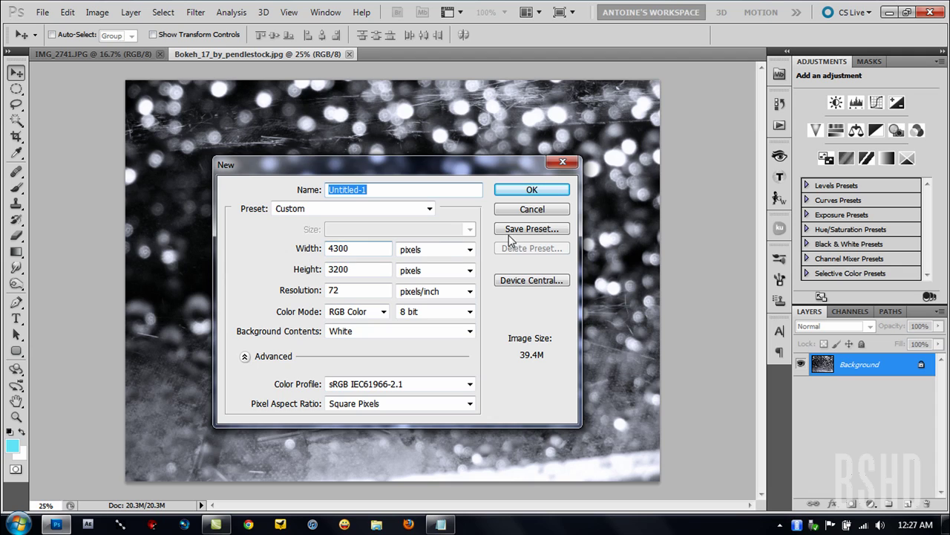
pyautogui.click(548, 191)
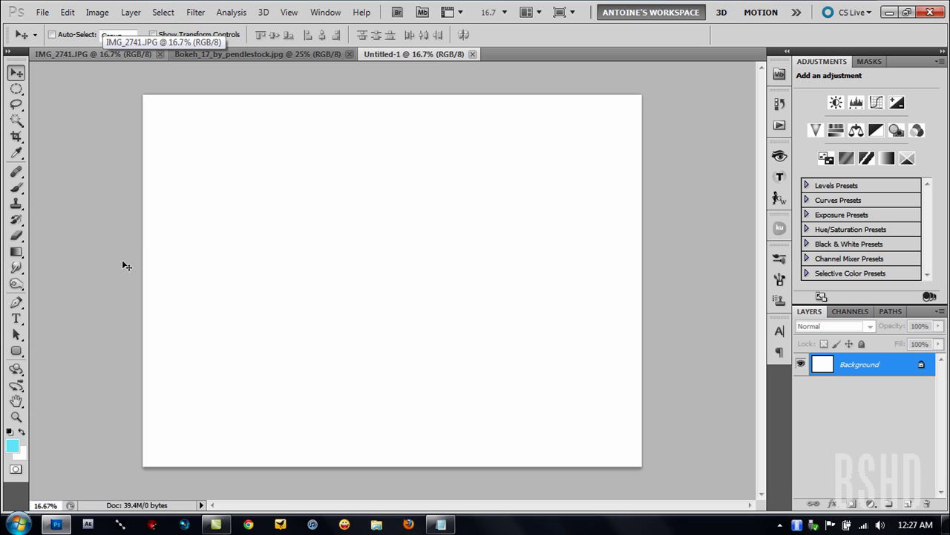
# Add a new layer and fill it solid black with default colours
pyautogui.click(909, 504)
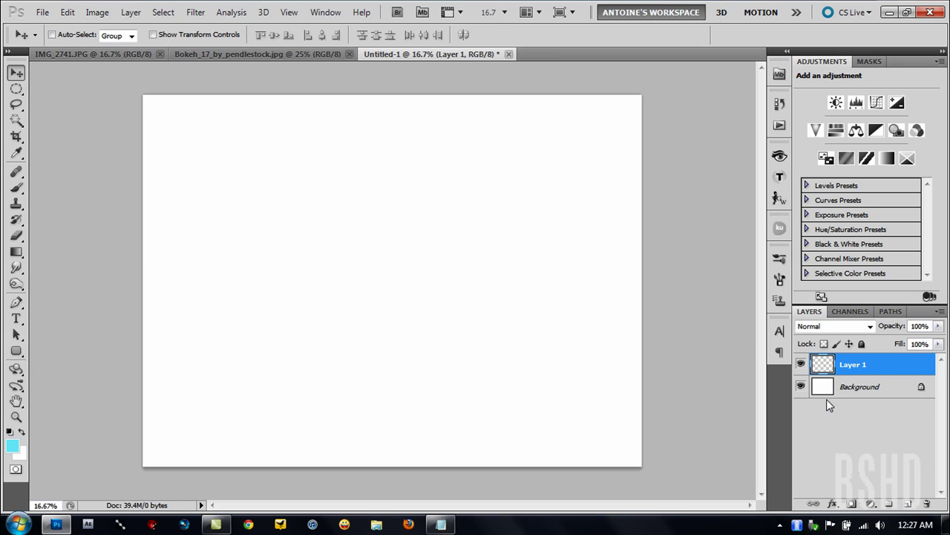
pyautogui.press('d')
pyautogui.hotkey('alt', 'BackSpace')
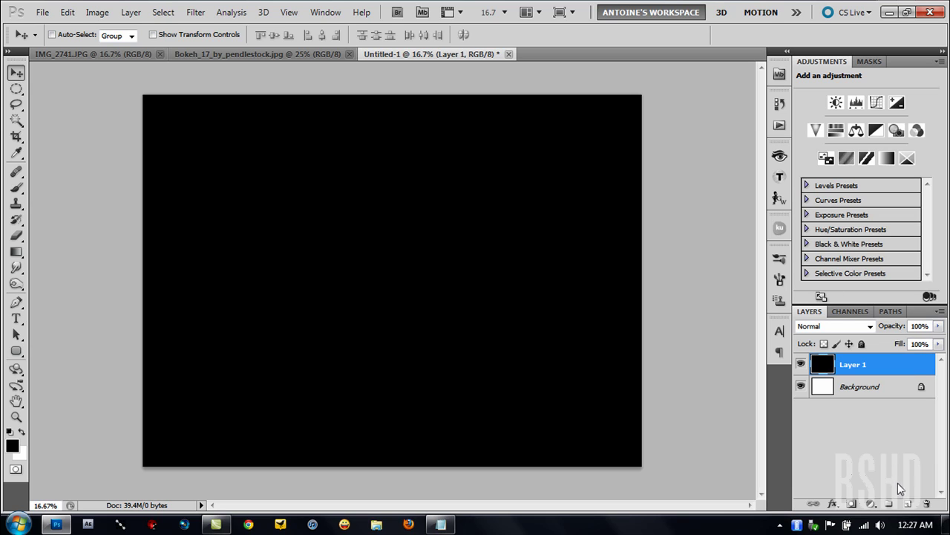
# Add another empty layer above it and name it 'Bokeh'
pyautogui.click(909, 503)
pyautogui.doubleClick(854, 365)
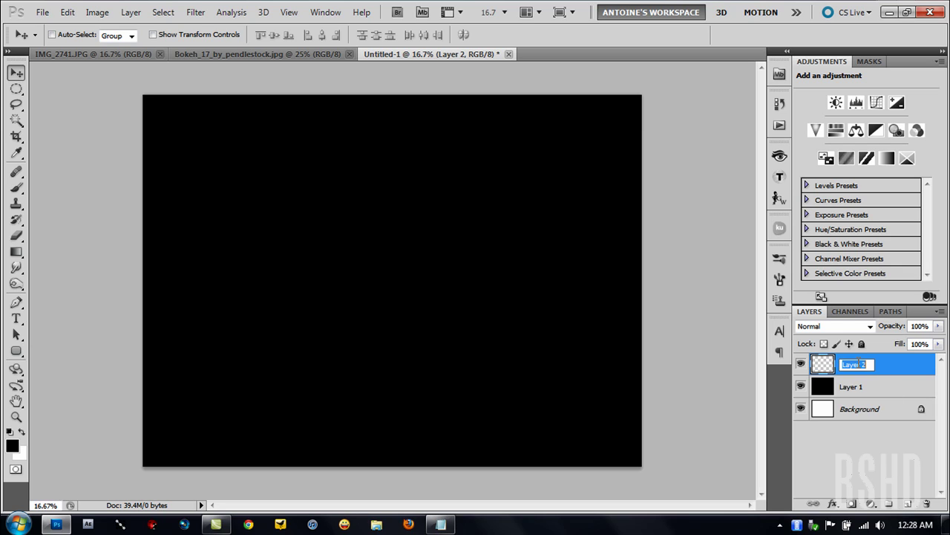
pyautogui.write('Bokeh')
pyautogui.press('Return')
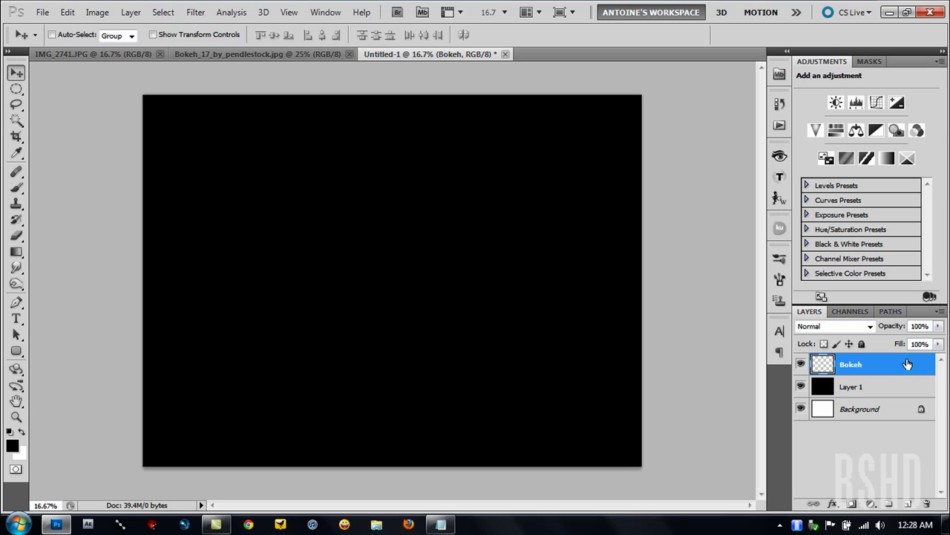
# Select the Brush Tool and set its round tip hardness to 100%
pyautogui.click(18, 189)
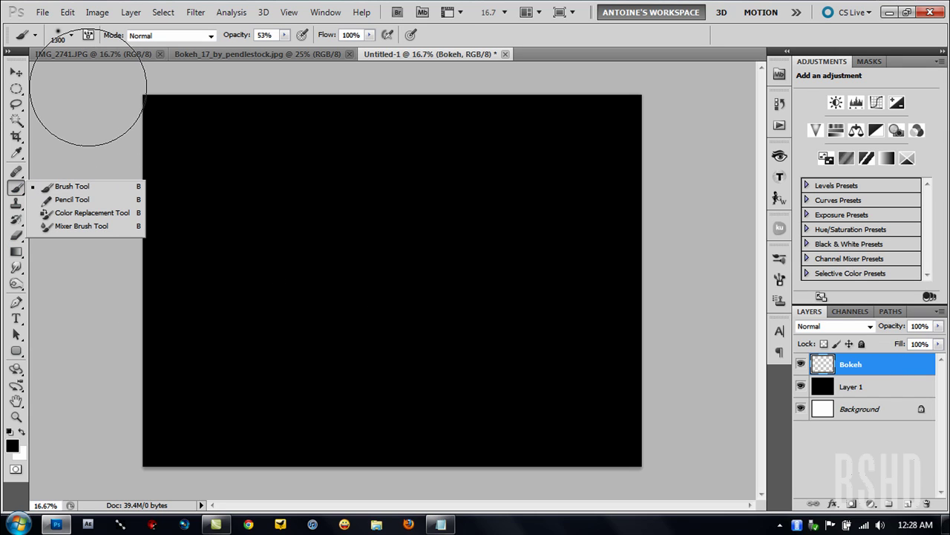
pyautogui.click(87, 35)
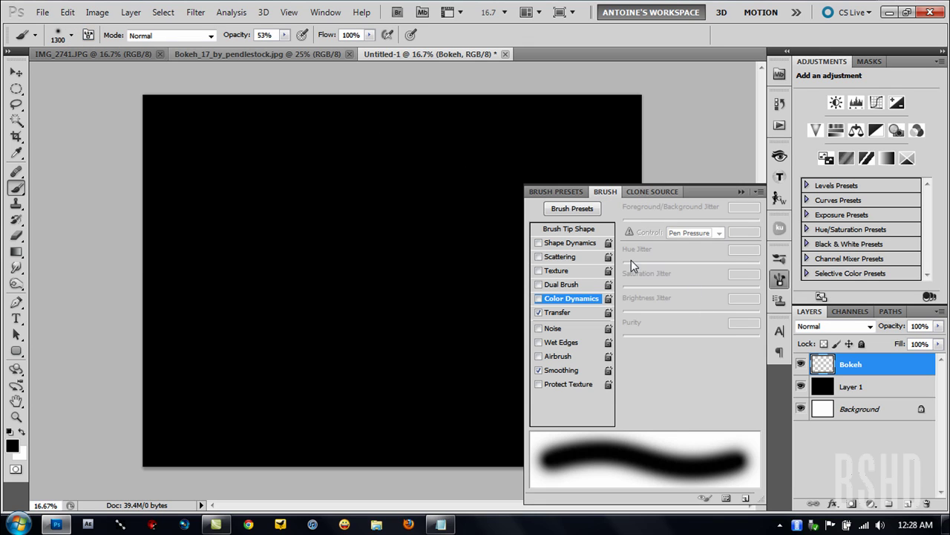
pyautogui.click(588, 231)
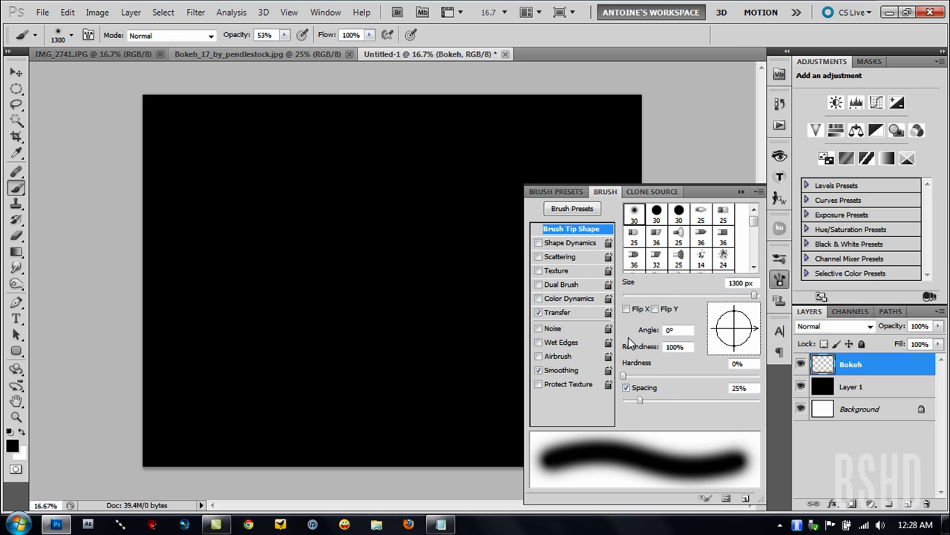
pyautogui.moveTo(626, 377)
pyautogui.mouseDown()
pyautogui.moveTo(742, 370)
pyautogui.moveTo(802, 381)
pyautogui.mouseUp()
# Turn on Scattering for the brush, scattering along one axis only
pyautogui.click(583, 258)
pyautogui.click(692, 208)
pyautogui.click(671, 208)
# Enable Color Dynamics with 20% foreground/background, 26% hue, 15% saturation and 23% brightness jitter
pyautogui.click(589, 302)
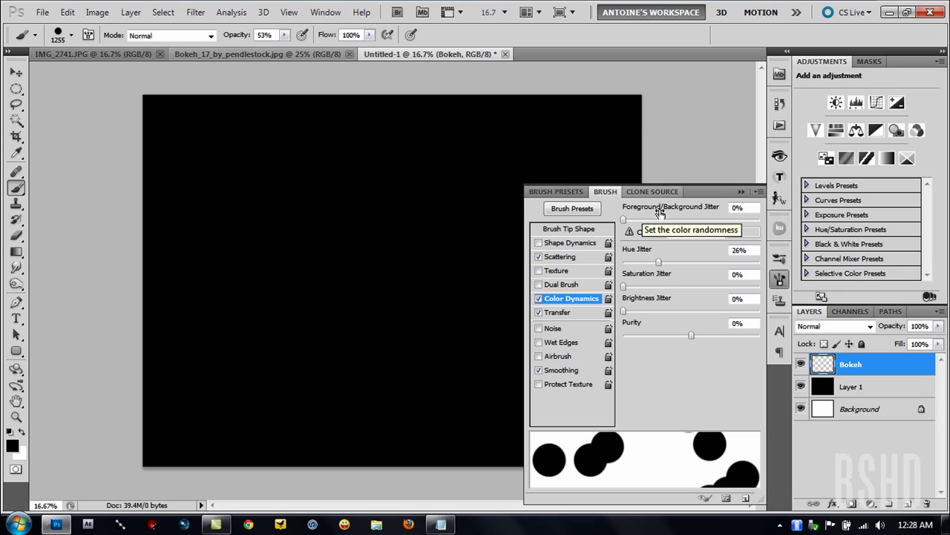
pyautogui.moveTo(623, 219); pyautogui.dragTo(652, 223)
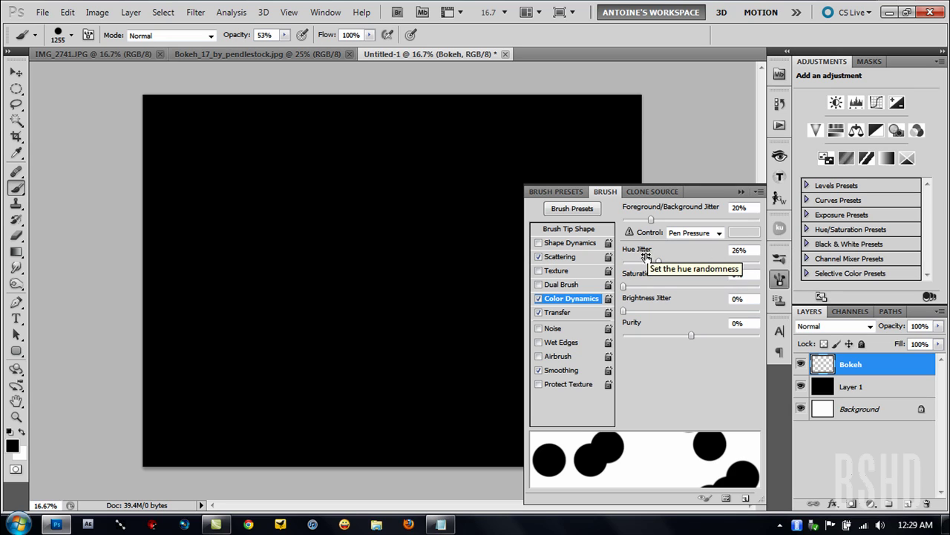
pyautogui.moveTo(624, 287); pyautogui.dragTo(661, 310)
pyautogui.moveTo(649, 312); pyautogui.dragTo(637, 315)
# Shrink the brush to a few hundred pixels, try a test stroke, then undo it
pyautogui.click(779, 281)
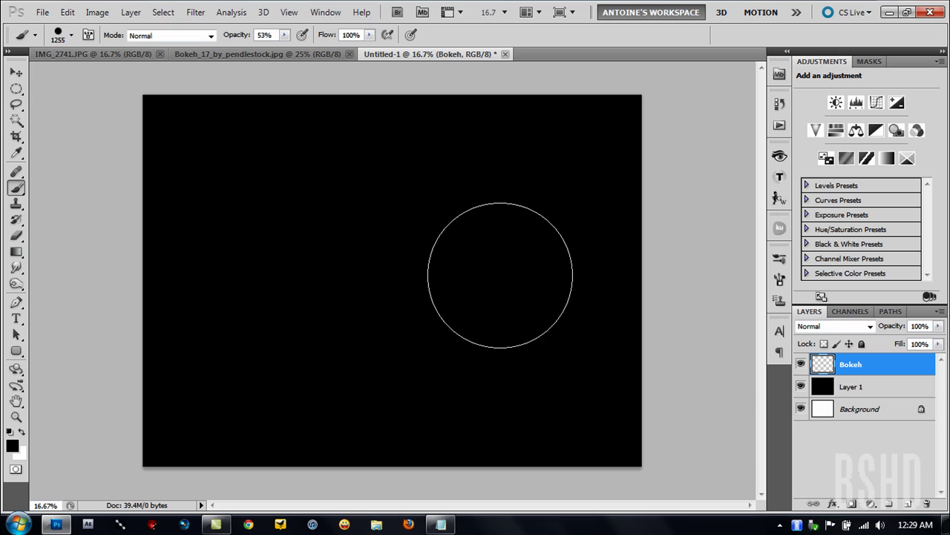
pyautogui.press('[')
pyautogui.press('[')
pyautogui.press('[')
pyautogui.press('[')
pyautogui.press('[')
pyautogui.press('[')
pyautogui.press('[')
pyautogui.press('[')
pyautogui.press('[')
pyautogui.press('[')
pyautogui.press('[')
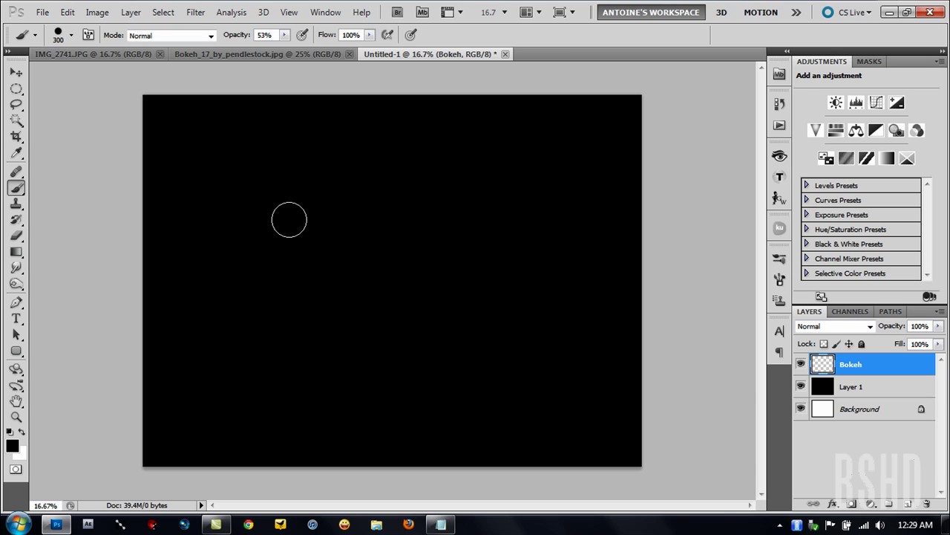
pyautogui.press('[')
pyautogui.moveTo(210, 191)
pyautogui.mouseDown()
pyautogui.moveTo(413, 316)
pyautogui.moveTo(419, 209)
pyautogui.moveTo(402, 246)
pyautogui.moveTo(322, 291)
pyautogui.moveTo(236, 361)
pyautogui.mouseUp()
pyautogui.click(779, 103)
pyautogui.click(724, 193)
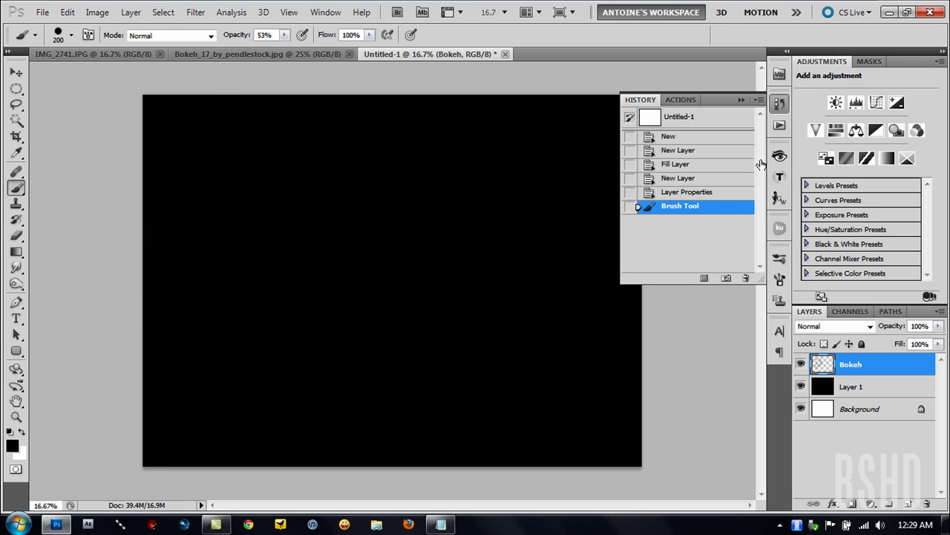
# Set the foreground colour to bright cyan 00e4ff
pyautogui.click(12, 446)
pyautogui.click(626, 209)
pyautogui.moveTo(624, 206); pyautogui.dragTo(627, 202)
pyautogui.moveTo(608, 152); pyautogui.dragTo(613, 116)
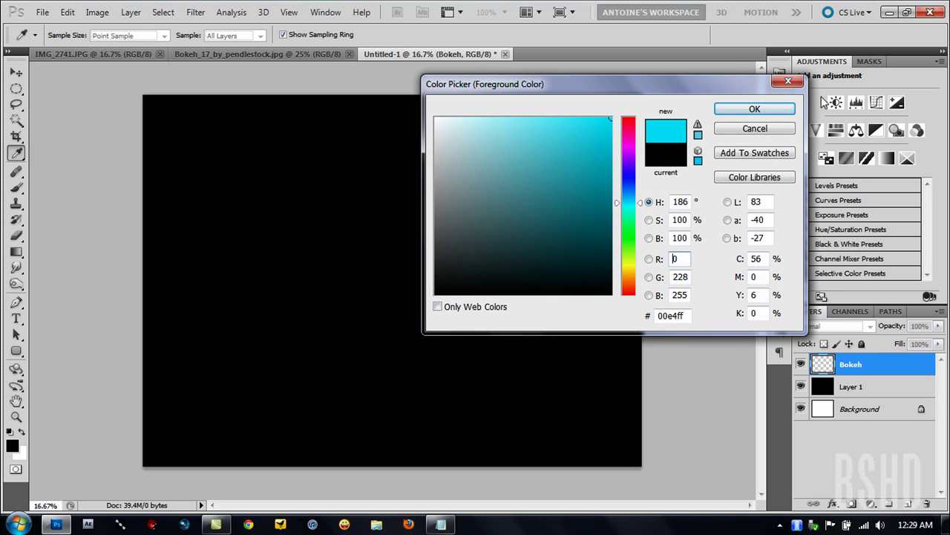
pyautogui.click(755, 108)
# Paint scattered blue and green bokeh circles across the black canvas
pyautogui.press('b')
pyautogui.moveTo(263, 211)
pyautogui.mouseDown()
pyautogui.moveTo(323, 350)
pyautogui.moveTo(465, 295)
pyautogui.moveTo(483, 377)
pyautogui.moveTo(531, 430)
pyautogui.mouseUp()
pyautogui.moveTo(622, 133)
pyautogui.mouseDown()
pyautogui.moveTo(563, 181)
pyautogui.moveTo(554, 284)
pyautogui.moveTo(482, 327)
pyautogui.moveTo(364, 427)
pyautogui.moveTo(252, 428)
pyautogui.mouseUp()
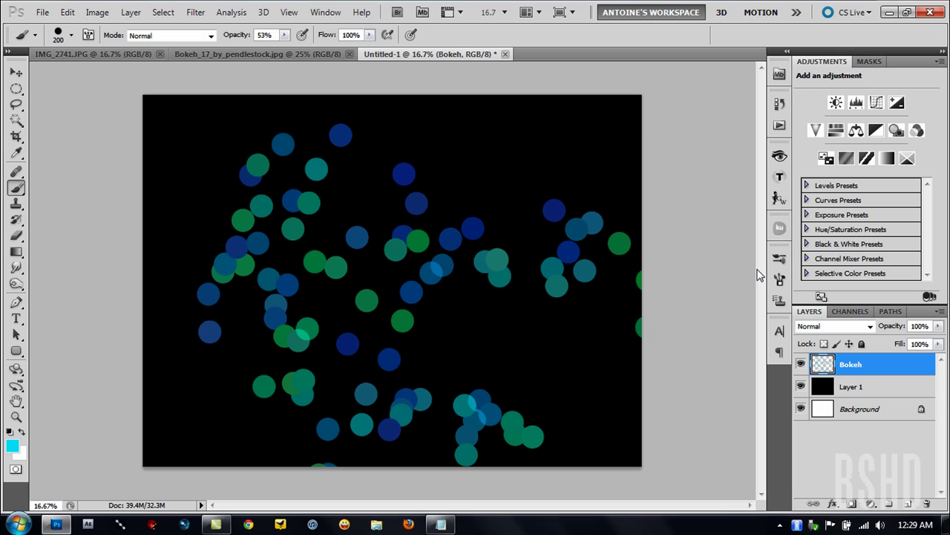
# Revert History to before the painting and set Saturation Jitter to 0%
pyautogui.click(779, 103)
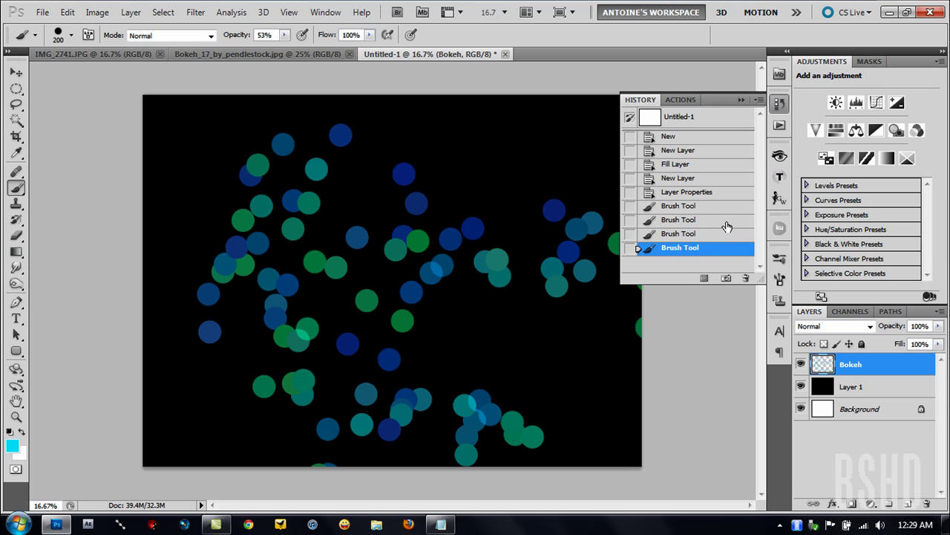
pyautogui.click(730, 193)
pyautogui.click(780, 103)
pyautogui.click(779, 282)
pyautogui.moveTo(643, 287); pyautogui.dragTo(586, 298)
pyautogui.click(780, 281)
# Repaint a denser spread of bokeh circles over the whole canvas
pyautogui.moveTo(430, 171); pyautogui.dragTo(356, 204)
pyautogui.moveTo(328, 433)
pyautogui.mouseDown()
pyautogui.moveTo(254, 343)
pyautogui.moveTo(244, 281)
pyautogui.moveTo(241, 303)
pyautogui.moveTo(282, 392)
pyautogui.moveTo(180, 342)
pyautogui.mouseUp()
pyautogui.moveTo(213, 196)
pyautogui.mouseDown()
pyautogui.moveTo(442, 131)
pyautogui.moveTo(575, 291)
pyautogui.moveTo(694, 389)
pyautogui.moveTo(666, 350)
pyautogui.moveTo(620, 163)
pyautogui.moveTo(427, 115)
pyautogui.moveTo(377, 198)
pyautogui.moveTo(111, 278)
pyautogui.moveTo(240, 383)
pyautogui.moveTo(235, 245)
pyautogui.moveTo(277, 261)
pyautogui.moveTo(301, 322)
pyautogui.moveTo(365, 406)
pyautogui.moveTo(483, 342)
pyautogui.moveTo(373, 333)
pyautogui.mouseUp()
pyautogui.hotkey('ctrl', 'z')
pyautogui.moveTo(369, 389); pyautogui.dragTo(397, 441)
pyautogui.moveTo(504, 316)
pyautogui.mouseDown()
pyautogui.moveTo(621, 214)
pyautogui.moveTo(562, 157)
pyautogui.moveTo(399, 82)
pyautogui.moveTo(447, 129)
pyautogui.moveTo(312, 149)
pyautogui.mouseUp()
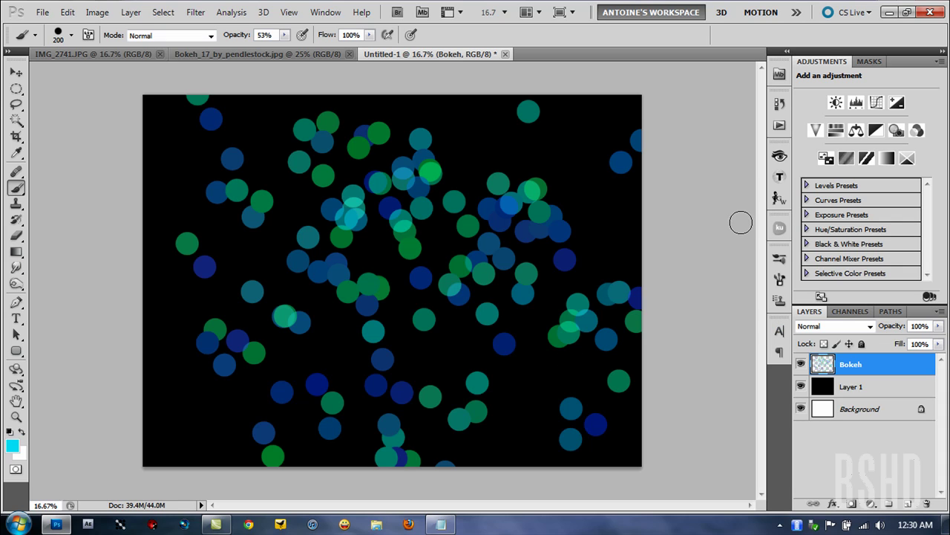
# Apply Brightness/Contrast with Brightness 90 and Contrast -50 to the Bokeh layer
pyautogui.click(97, 12)
pyautogui.moveTo(185, 47)
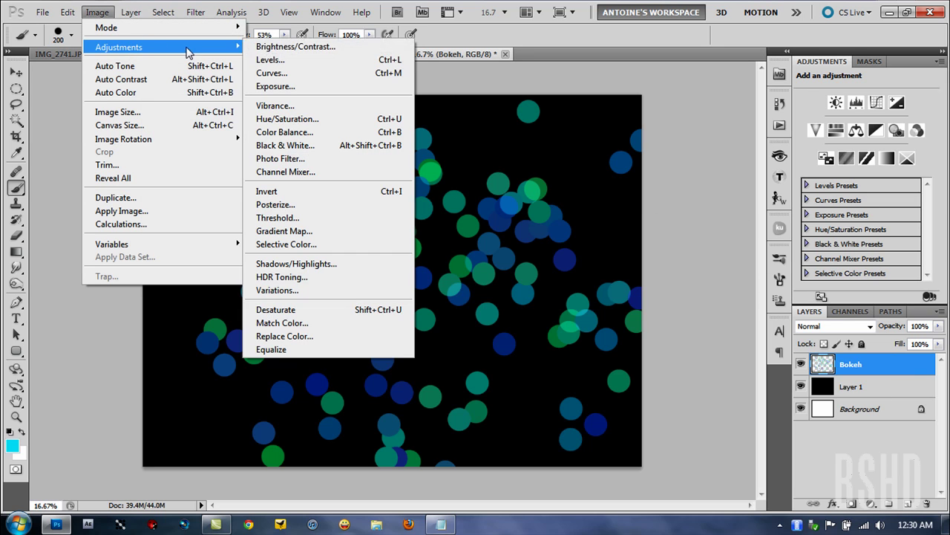
pyautogui.click(312, 49)
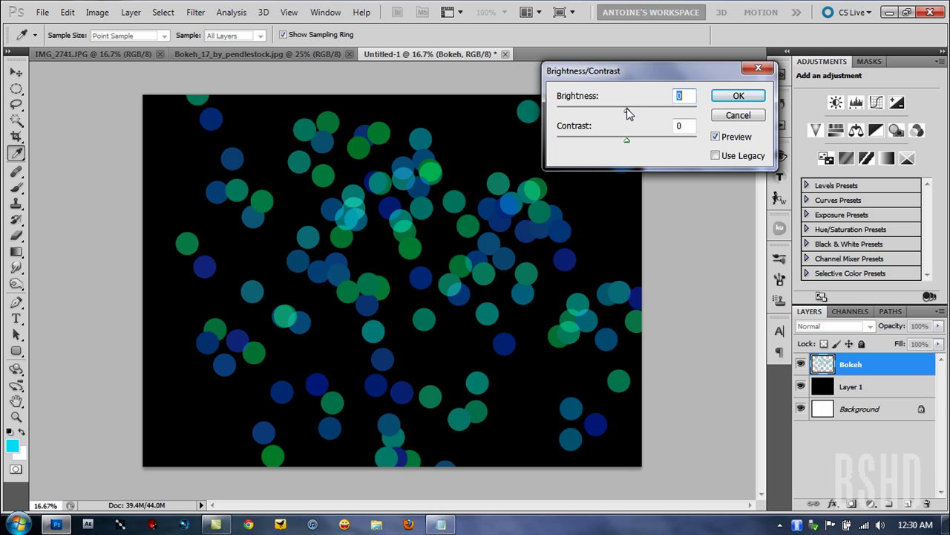
pyautogui.moveTo(627, 111); pyautogui.dragTo(677, 113)
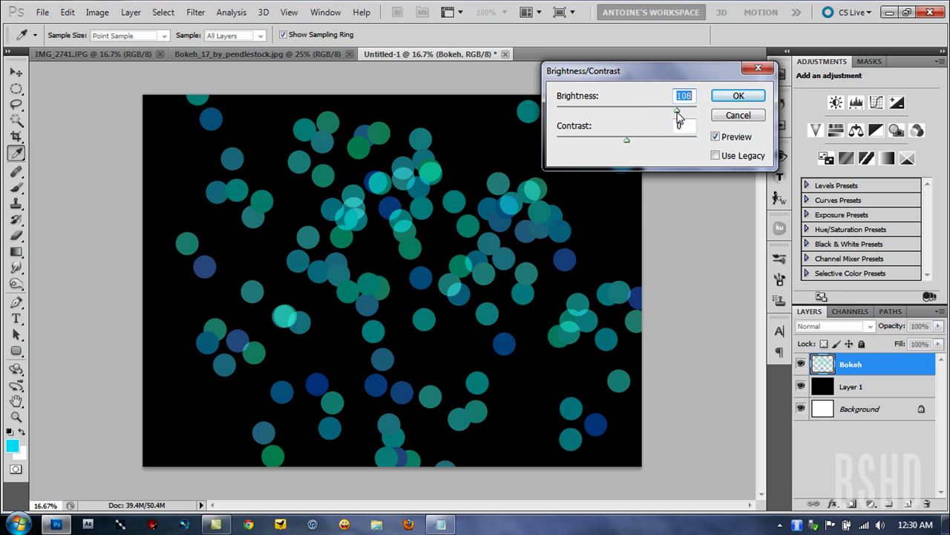
pyautogui.moveTo(626, 141); pyautogui.dragTo(562, 148)
pyautogui.moveTo(676, 110)
pyautogui.mouseDown()
pyautogui.moveTo(702, 112)
pyautogui.moveTo(664, 112)
pyautogui.mouseUp()
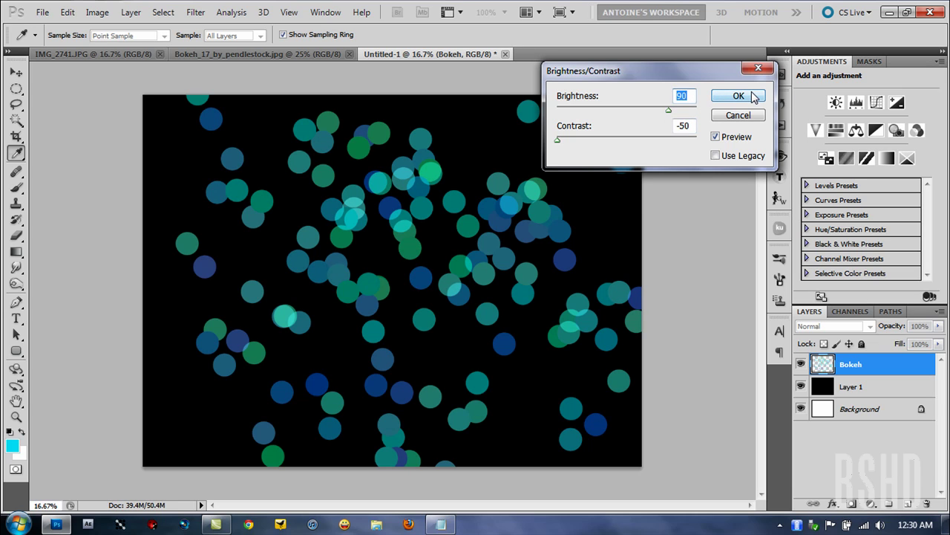
pyautogui.click(726, 100)
pyautogui.press('b')
# Duplicate the Bokeh layer twice, creating Bokeh copy and Bokeh copy 2
pyautogui.moveTo(889, 366); pyautogui.dragTo(909, 502)
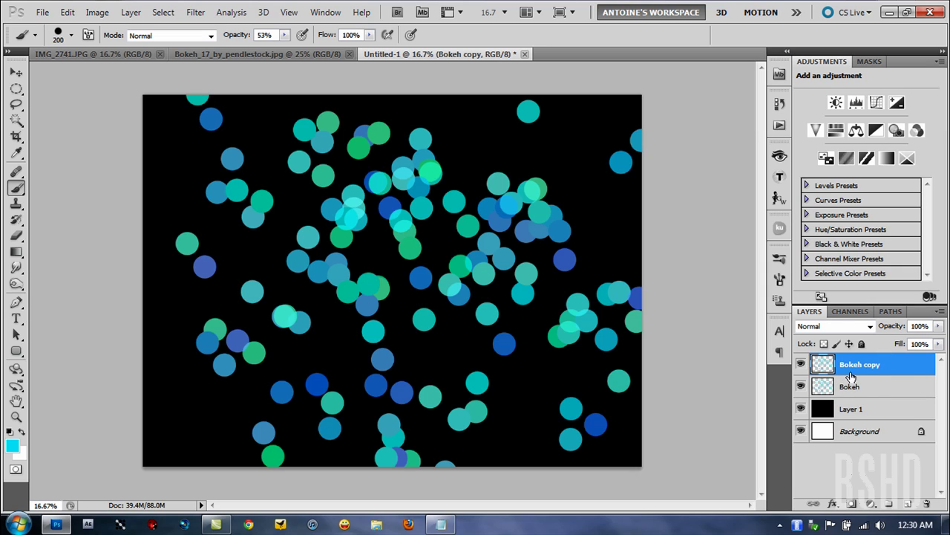
pyautogui.moveTo(913, 390); pyautogui.dragTo(905, 503)
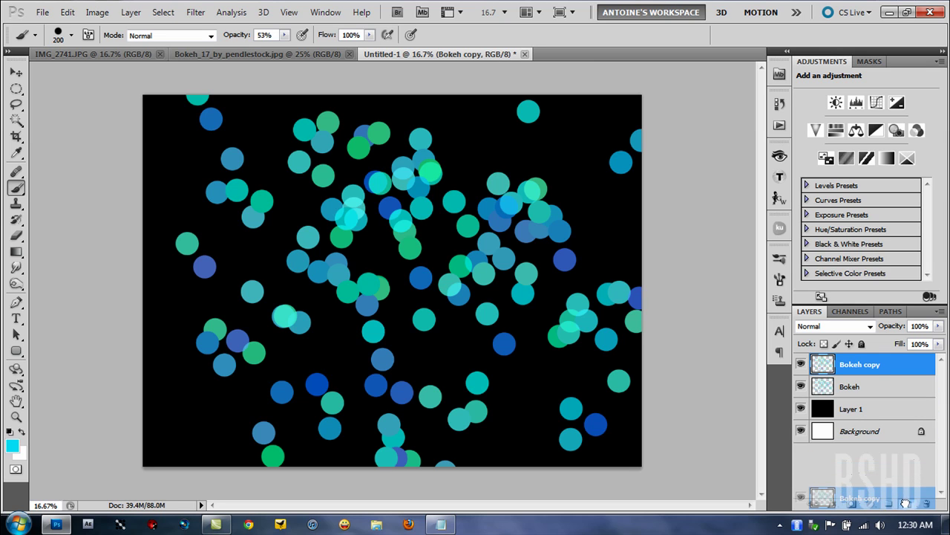
pyautogui.click(163, 12)
# Apply a 32.7-pixel Gaussian Blur to Bokeh copy 2
pyautogui.moveTo(192, 13)
pyautogui.moveTo(346, 141)
pyautogui.click(405, 192)
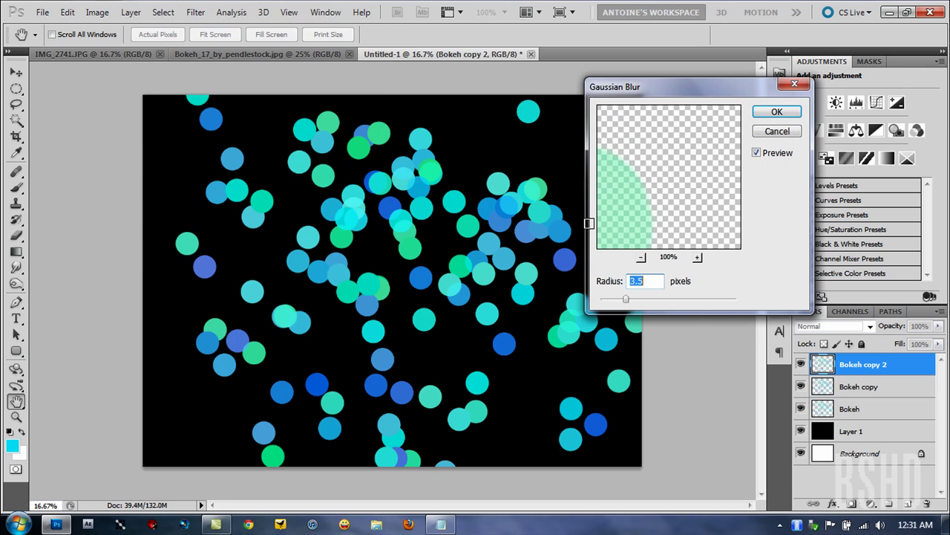
pyautogui.moveTo(628, 301); pyautogui.dragTo(673, 299)
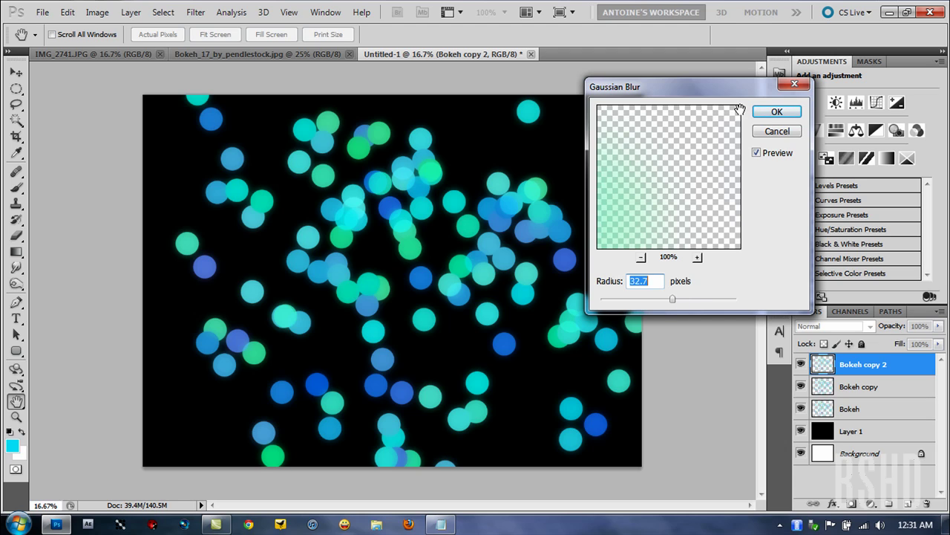
pyautogui.click(772, 115)
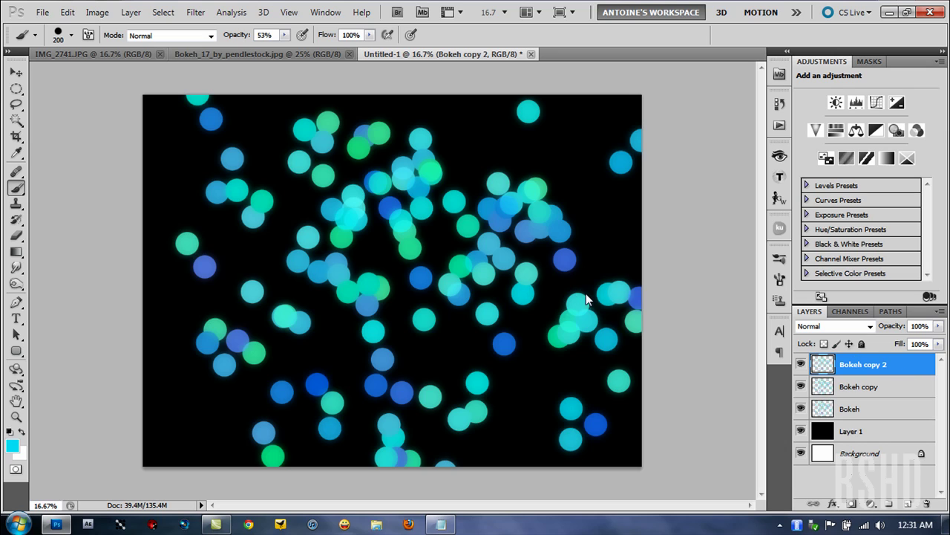
# Lower Bokeh copy 2's opacity and set its blend mode to Hard Light
pyautogui.moveTo(912, 330)
pyautogui.mouseDown()
pyautogui.moveTo(873, 326)
pyautogui.moveTo(899, 325)
pyautogui.mouseUp()
pyautogui.click(870, 328)
pyautogui.click(858, 203)
# Duplicate it as Bokeh copy 3 and set its opacity to 74%
pyautogui.hotkey('ctrl', 'j')
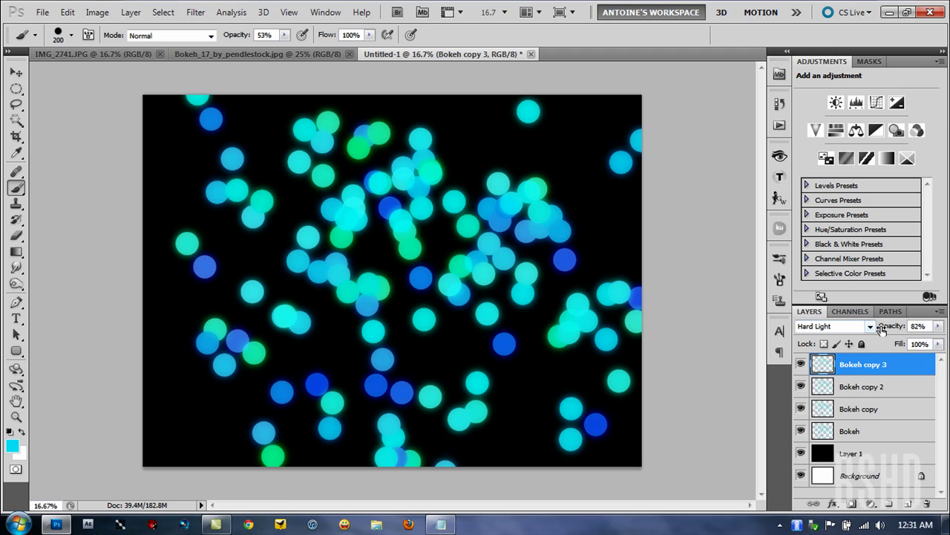
pyautogui.moveTo(894, 328); pyautogui.dragTo(878, 328)
pyautogui.click(16, 74)
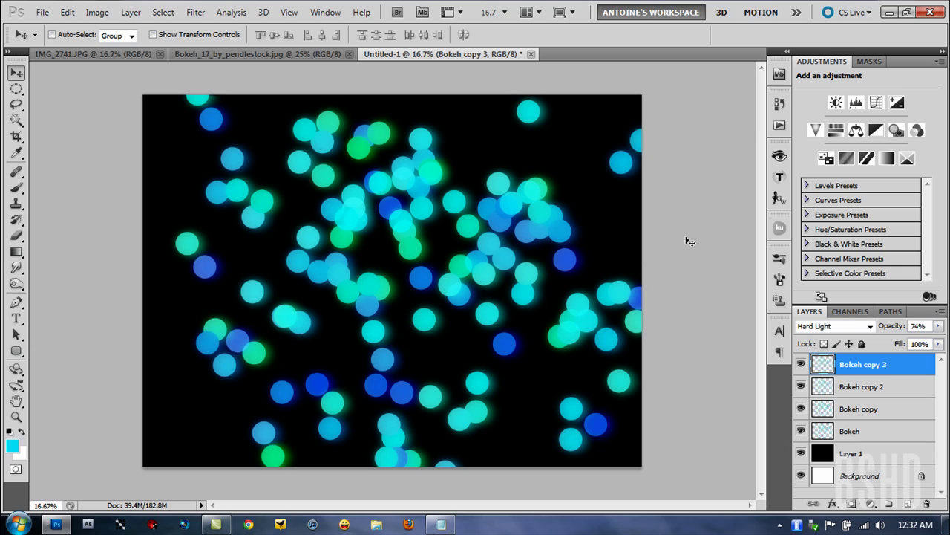
# Apply Filter > Blur > Motion Blur to Bokeh copy at a 62° angle and 15 px distance
pyautogui.click(917, 414)
pyautogui.click(195, 13)
pyautogui.moveTo(356, 141)
pyautogui.click(437, 218)
pyautogui.click(331, 295)
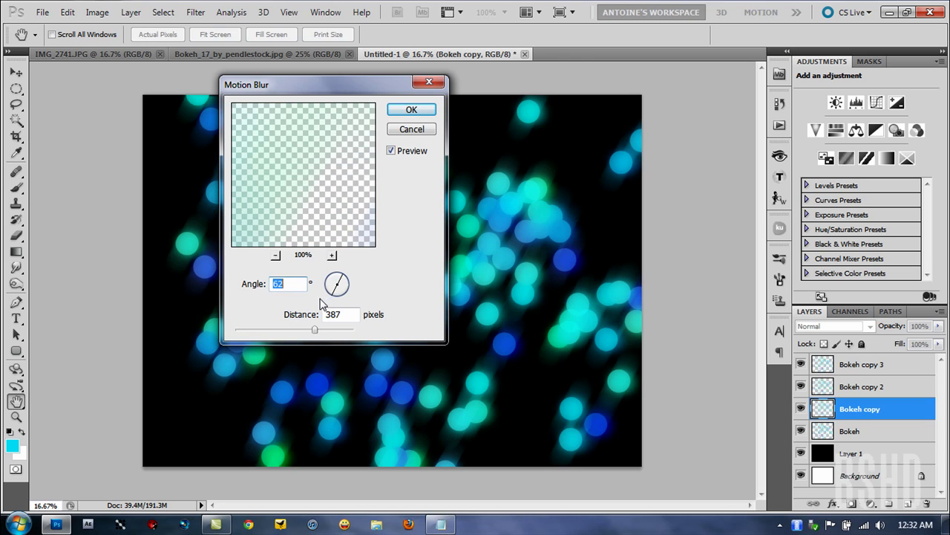
pyautogui.moveTo(315, 332); pyautogui.dragTo(279, 329)
pyautogui.click(425, 112)
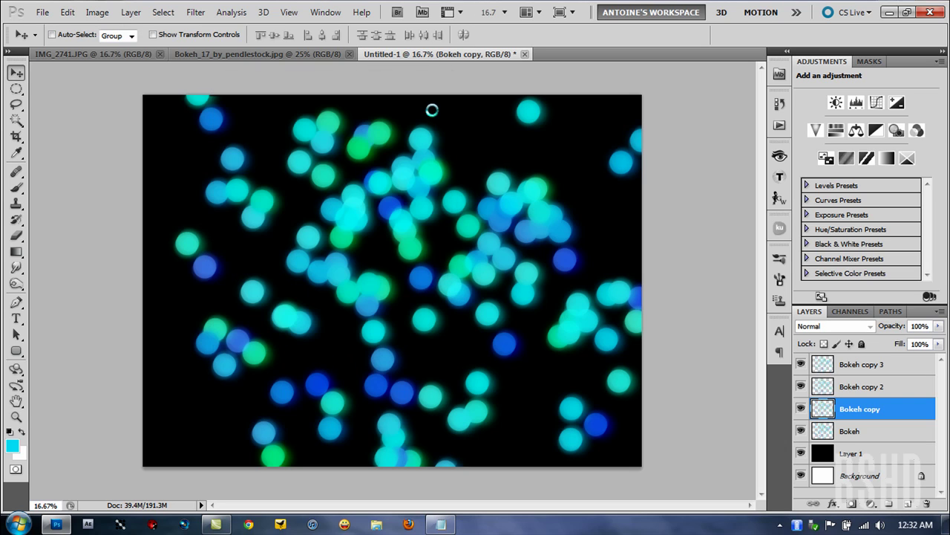
# Add a layer mask to Bokeh copy and set up a soft round 1400 px brush
pyautogui.click(853, 504)
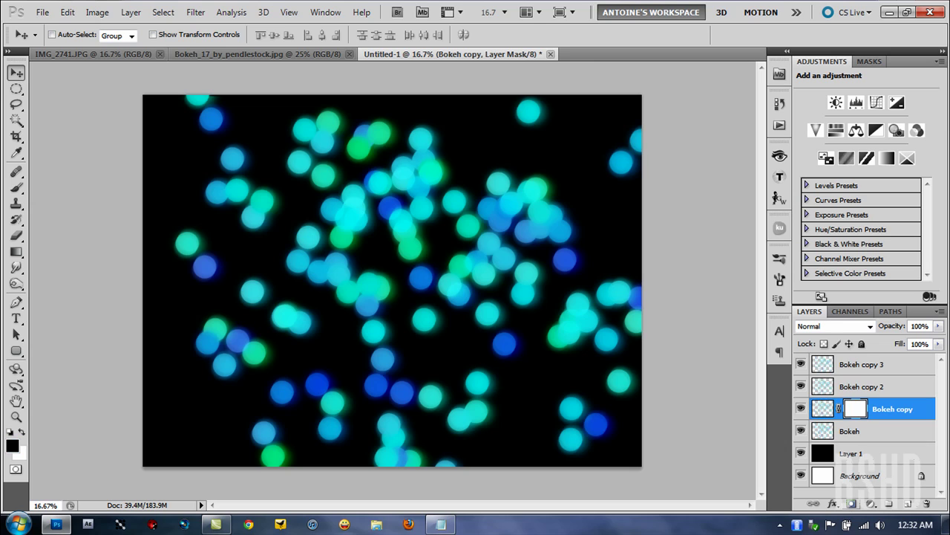
pyautogui.click(16, 187)
pyautogui.press(']')
pyautogui.press(']')
pyautogui.press(']')
pyautogui.press(']')
pyautogui.press(']')
pyautogui.press(']')
pyautogui.press(']')
pyautogui.press(']')
pyautogui.press(']')
pyautogui.press(']')
pyautogui.press(']')
pyautogui.press(']')
pyautogui.click(71, 35)
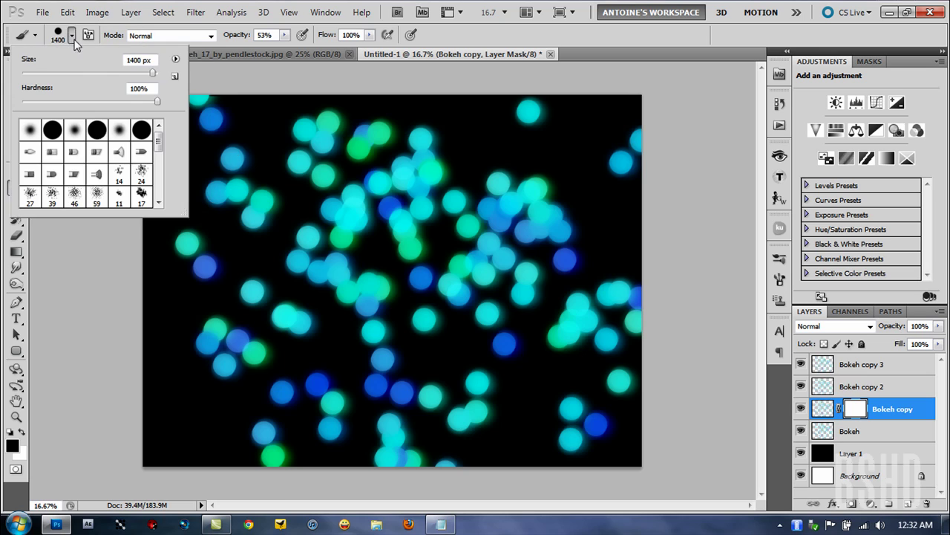
pyautogui.click(29, 130)
pyautogui.click(71, 35)
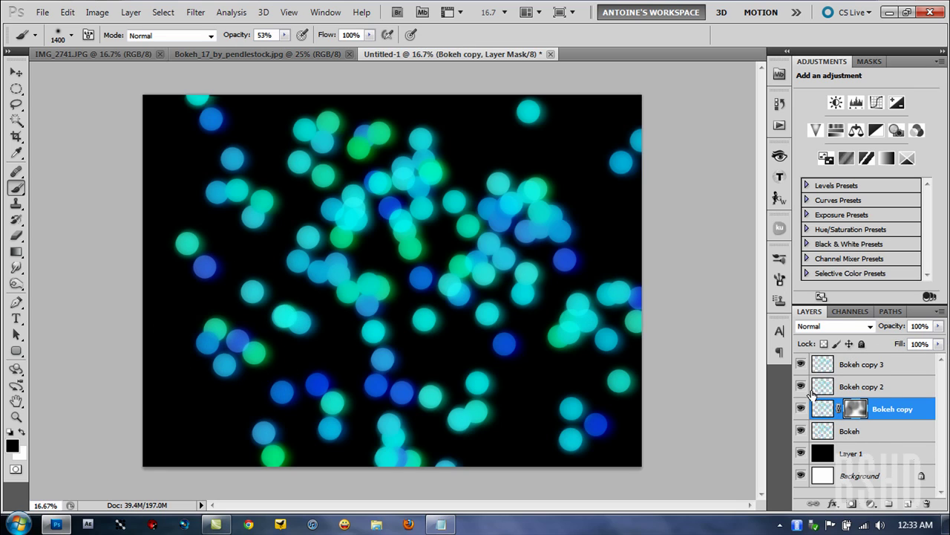
# Add a layer mask to Bokeh copy 3 and paint black on it to fade circles
pyautogui.click(826, 367)
pyautogui.click(852, 503)
pyautogui.click(416, 223)
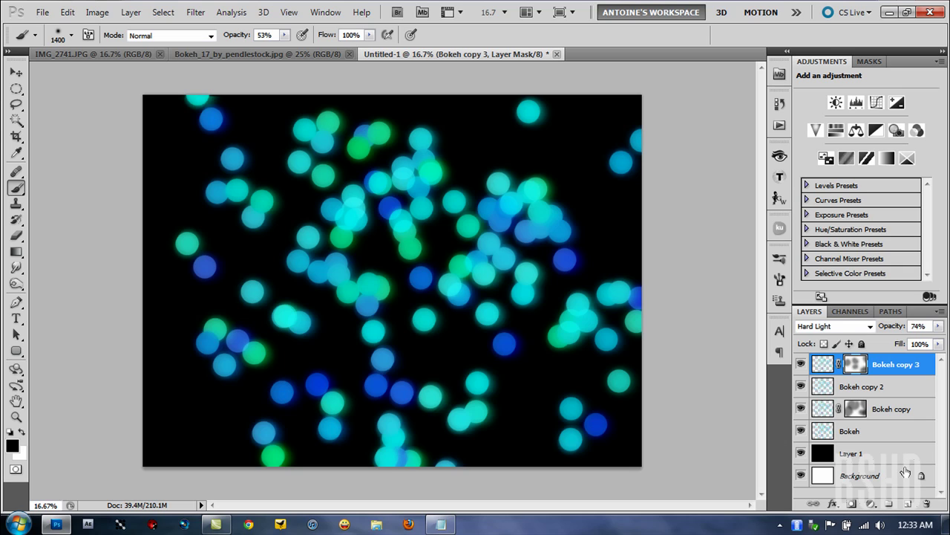
# Add a white-filled Layer 2 on top and set it to Soft Light after comparing it with Hard Light
pyautogui.click(906, 507)
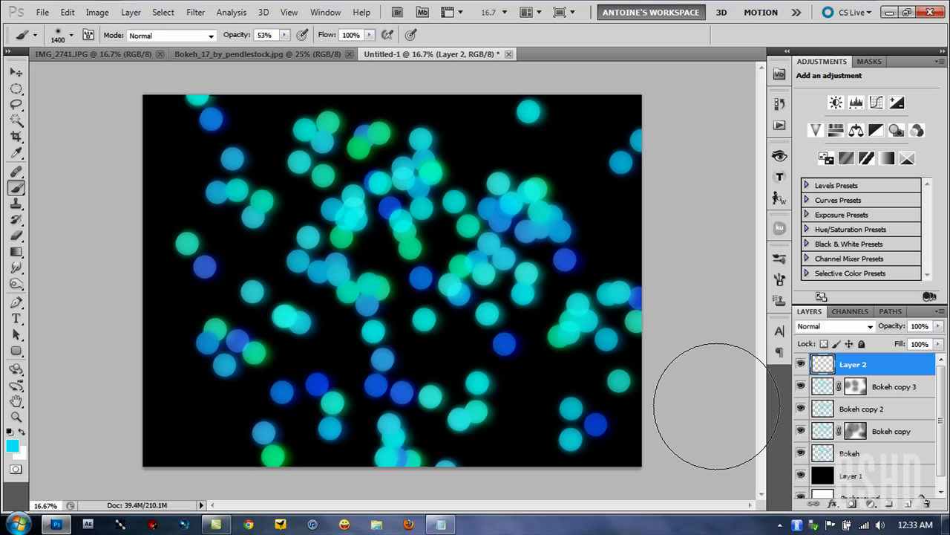
pyautogui.hotkey('ctrl', 'BackSpace')
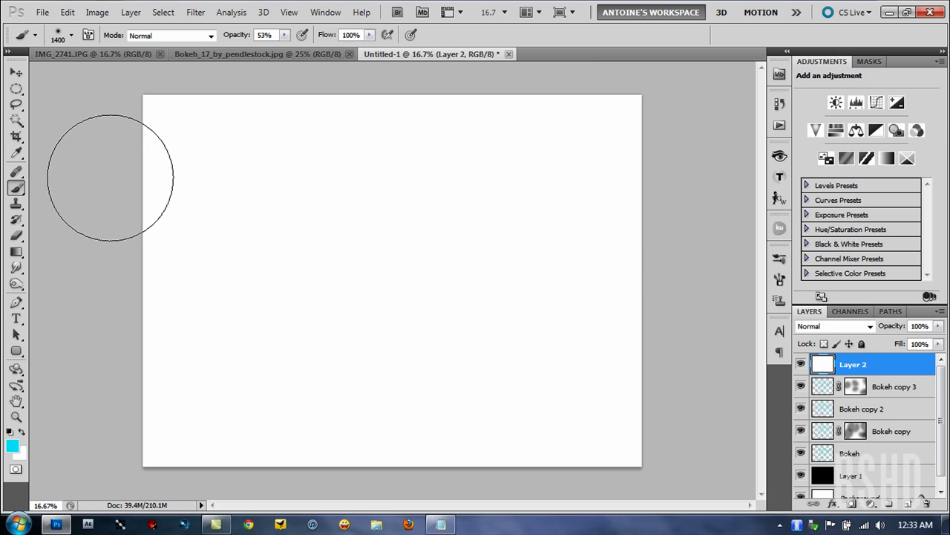
pyautogui.click(870, 327)
pyautogui.click(855, 195)
pyautogui.click(870, 326)
pyautogui.click(855, 188)
pyautogui.click(870, 328)
pyautogui.click(851, 196)
pyautogui.click(870, 328)
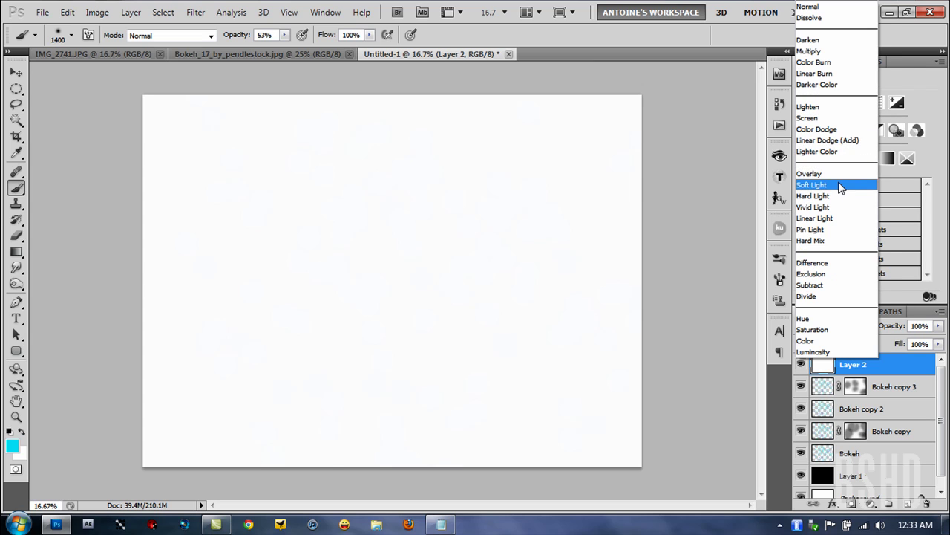
pyautogui.click(820, 184)
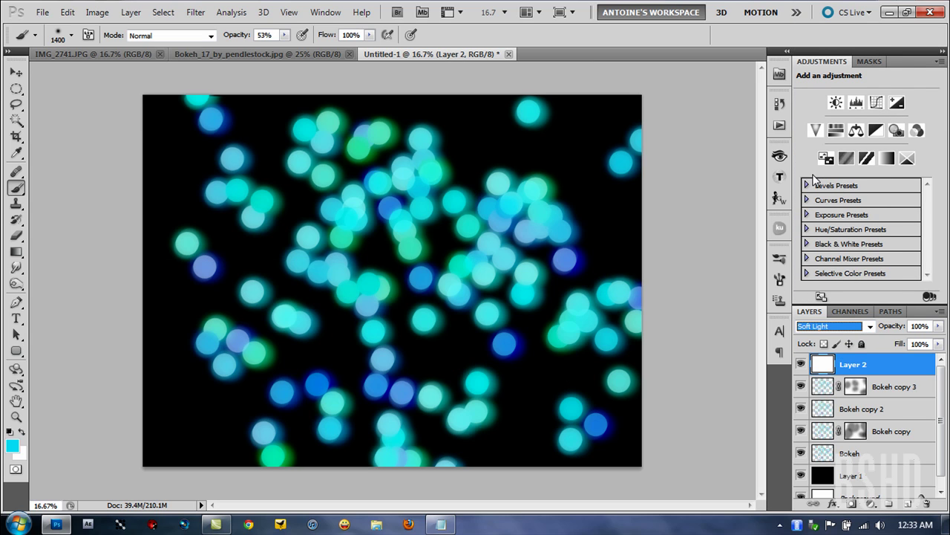
# Mask out Layer 2's white glow near the centre, then add a mask to Bokeh copy 2
pyautogui.click(852, 503)
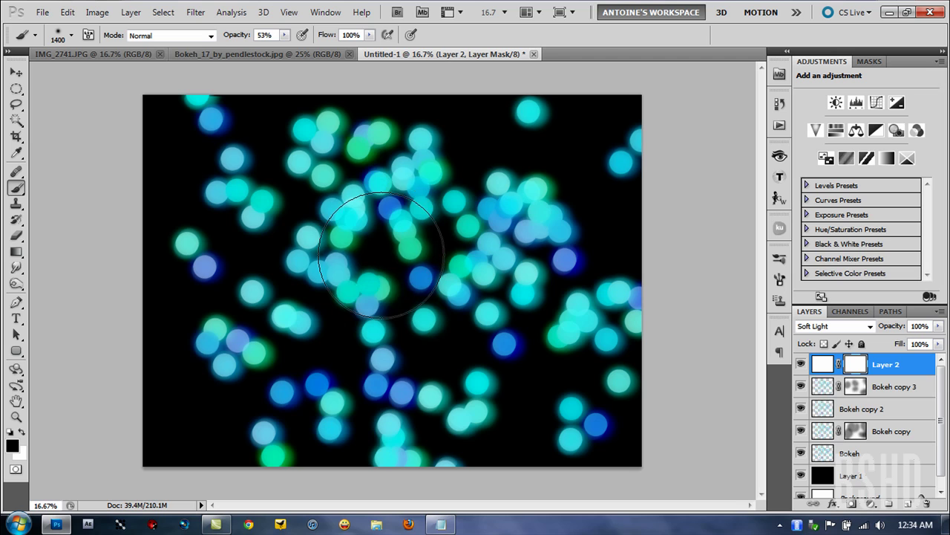
pyautogui.moveTo(380, 256)
pyautogui.mouseDown()
pyautogui.moveTo(386, 231)
pyautogui.moveTo(402, 236)
pyautogui.mouseUp()
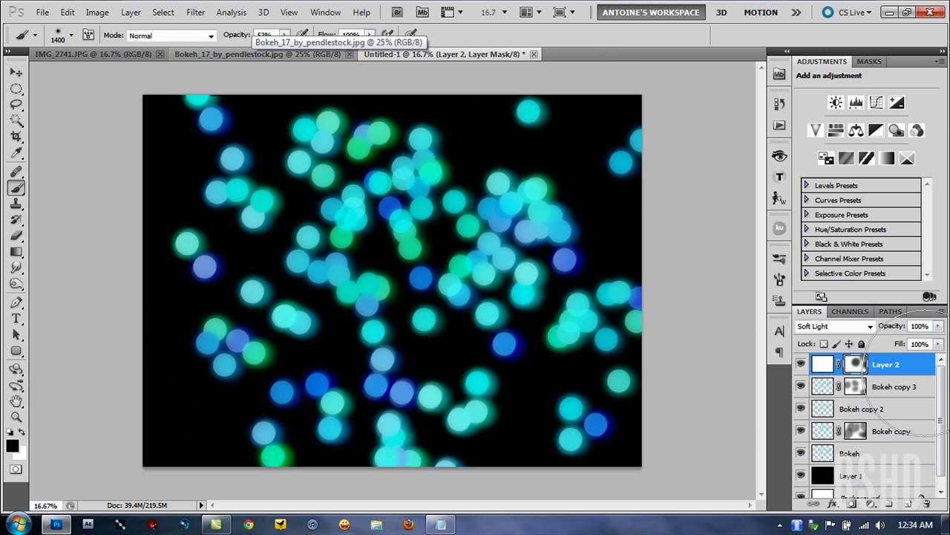
pyautogui.click(856, 386)
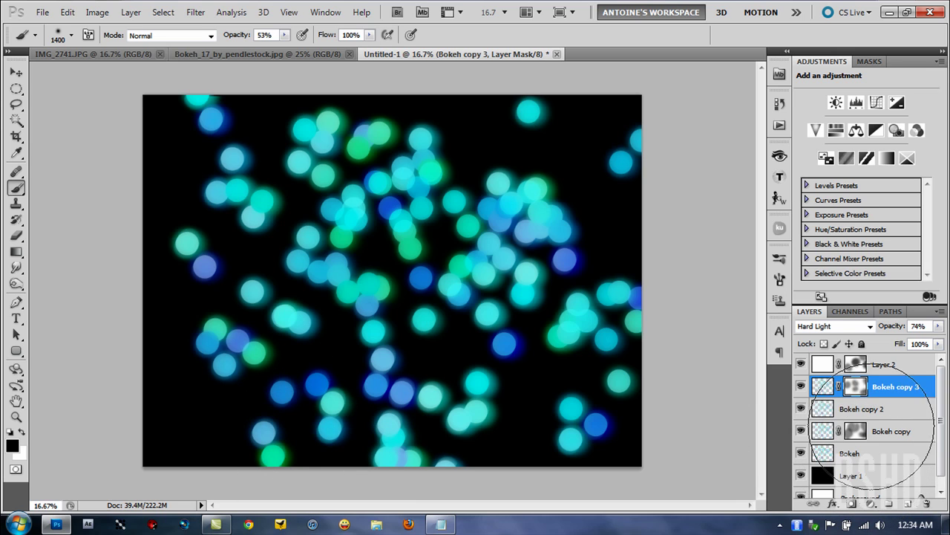
pyautogui.click(856, 430)
pyautogui.click(865, 411)
pyautogui.click(852, 503)
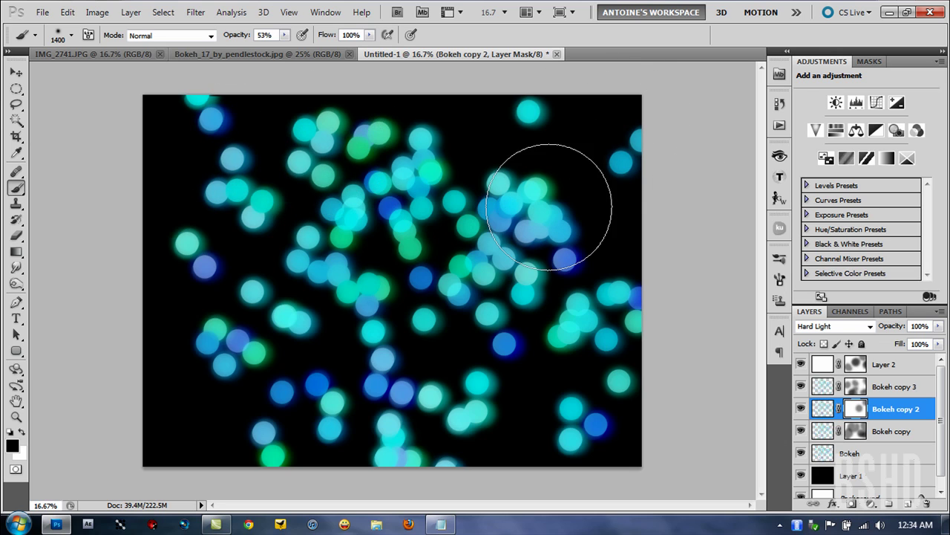
# Add a layer mask to the bottom Bokeh layer and undo its brush strokes via History
pyautogui.click(857, 387)
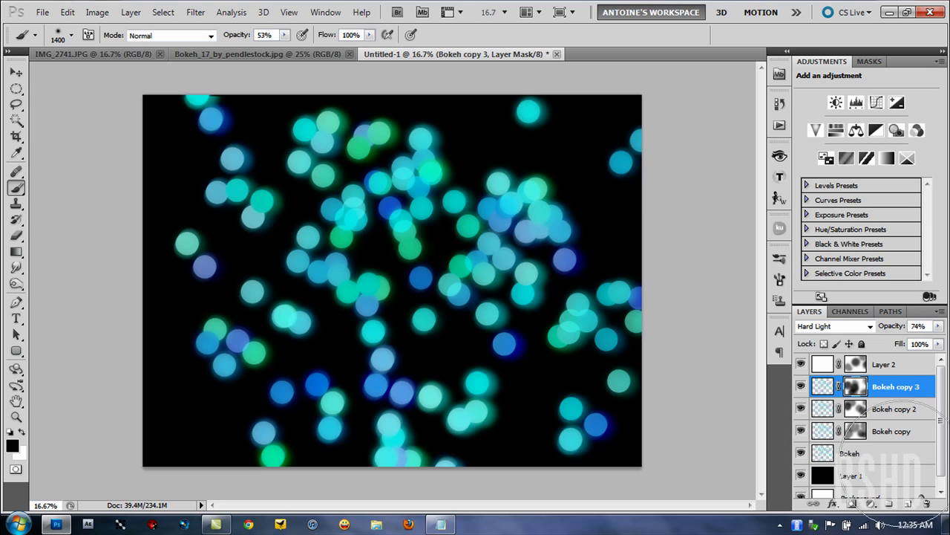
pyautogui.click(852, 459)
pyautogui.click(852, 505)
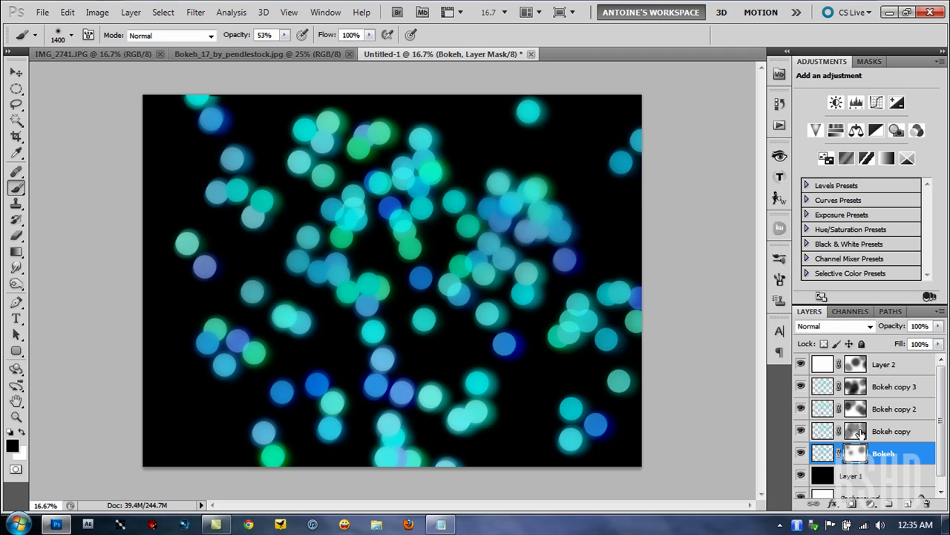
pyautogui.click(779, 103)
pyautogui.click(724, 223)
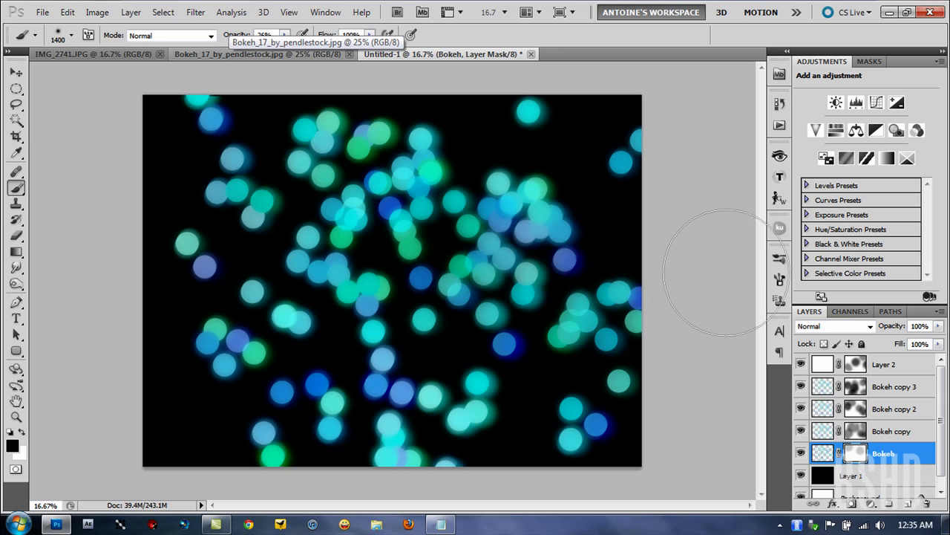
# Duplicate Layer 2, then delete the copy, leaving the Soft Light Layer 2 on top
pyautogui.click(927, 366)
pyautogui.moveTo(925, 368); pyautogui.dragTo(911, 505)
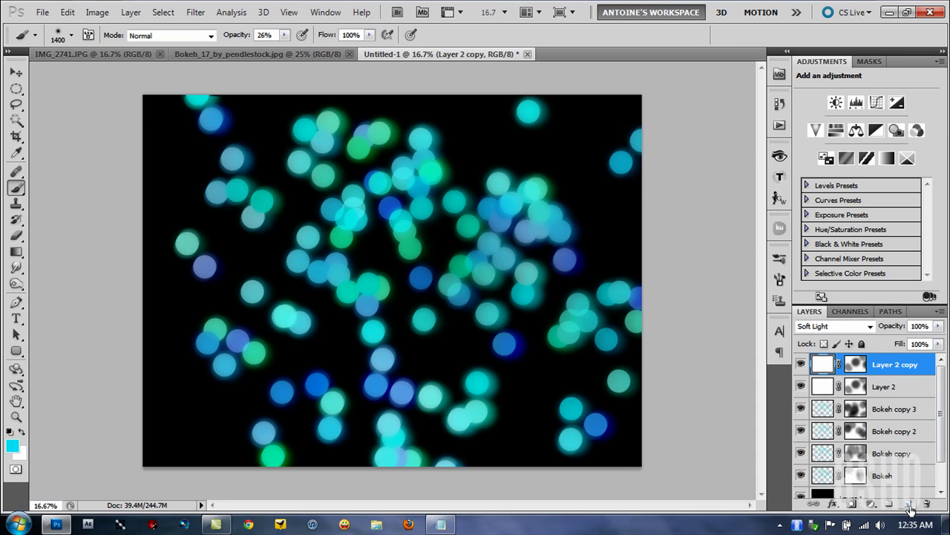
pyautogui.moveTo(921, 365); pyautogui.dragTo(927, 505)
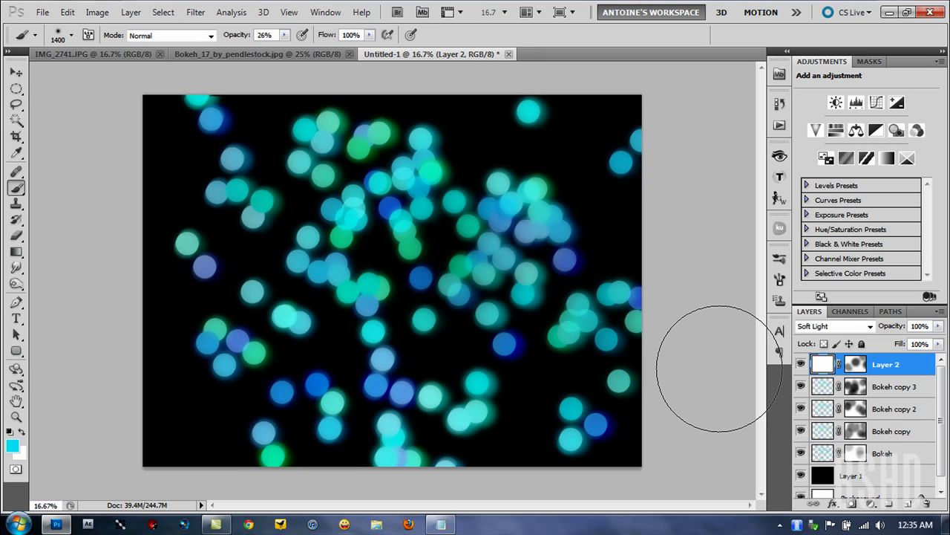